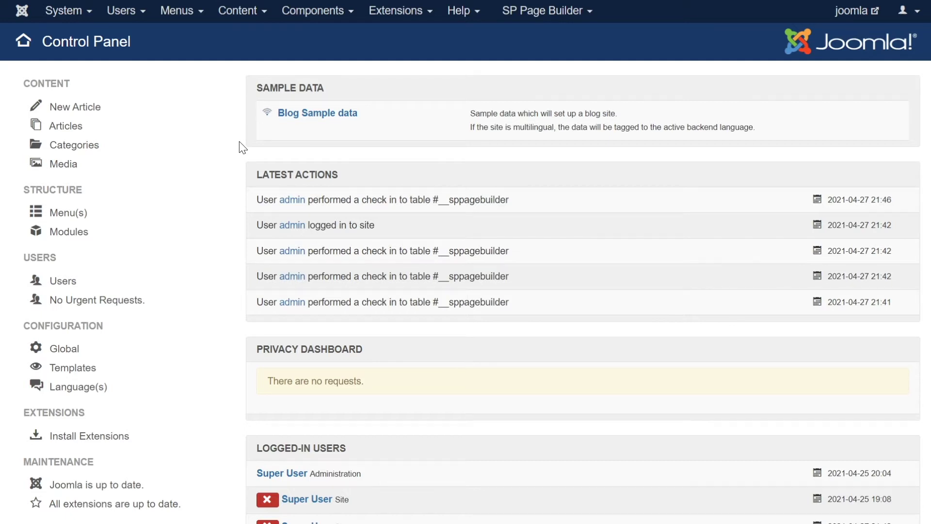
- Open the SP Page Builder Pages list from the top menu bar
click(560, 14)
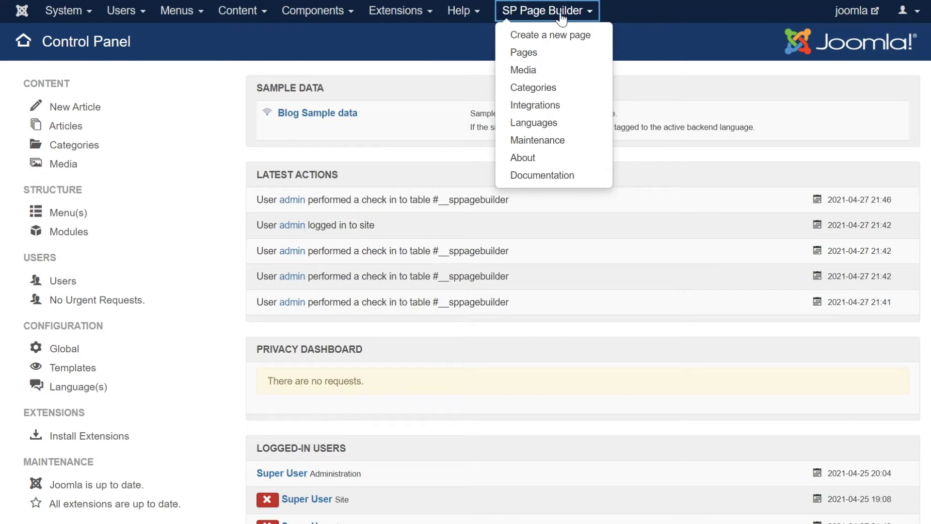
click(531, 53)
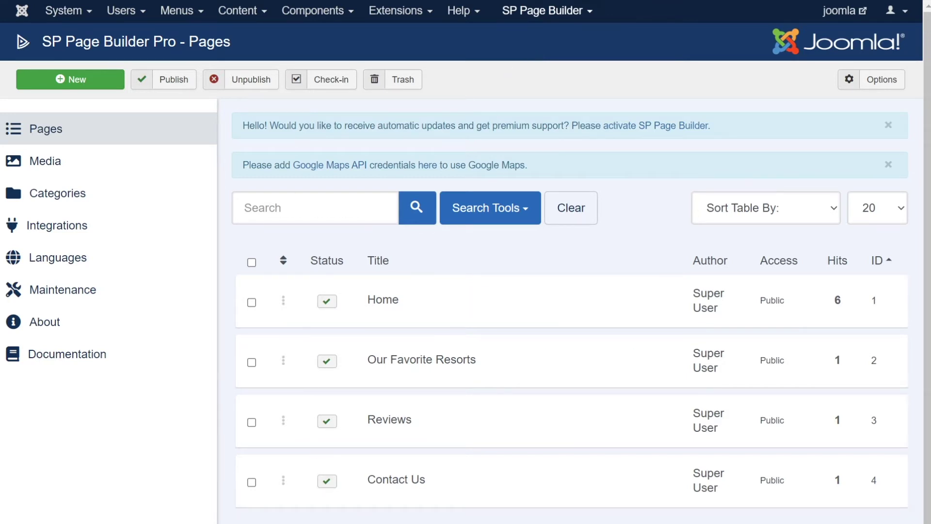
- Show and hide the Pages list's Search Tools filters, then start a new blank page
mouse_move(530, 298)
click(514, 209)
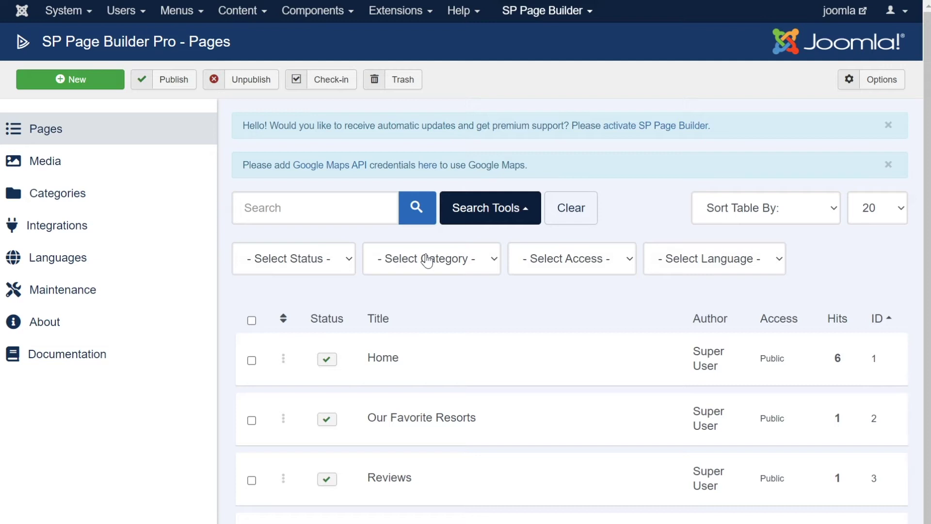
click(517, 208)
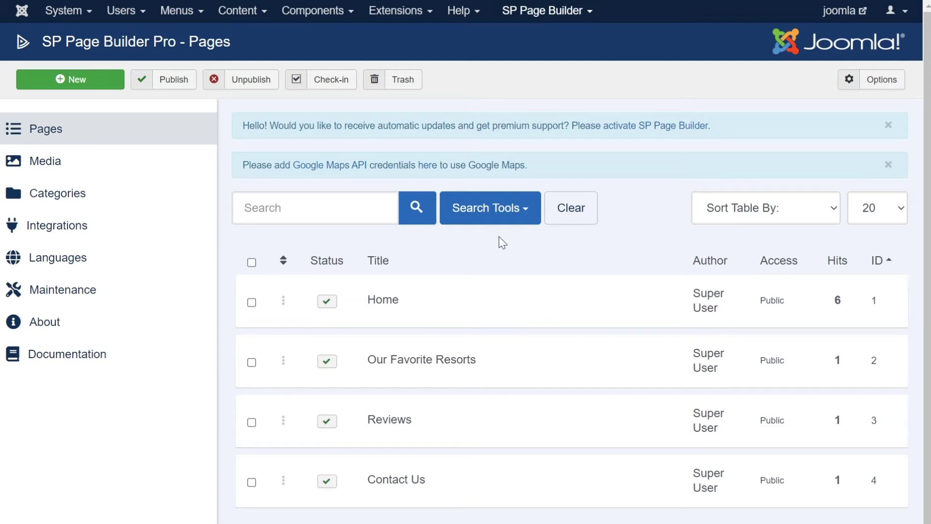
click(108, 88)
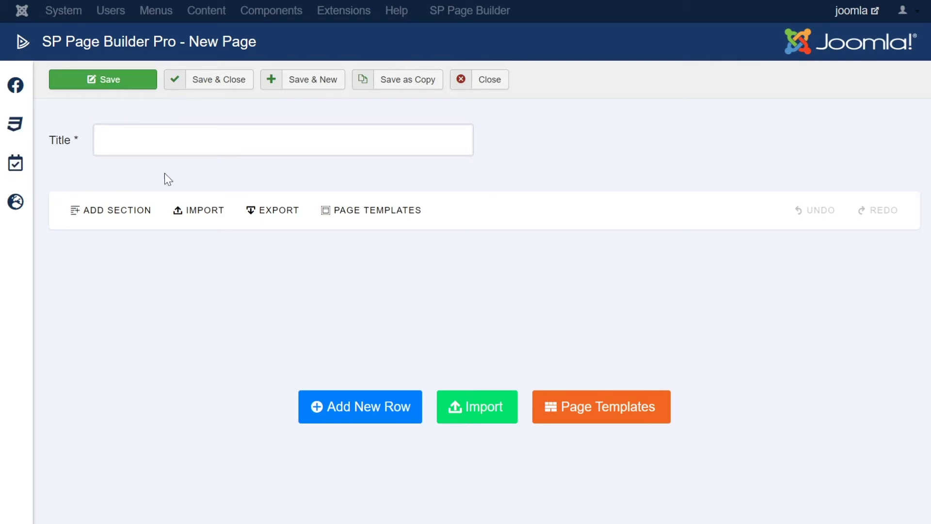
- Title the new page 'My First Page', save it, then Save & Close
click(189, 149)
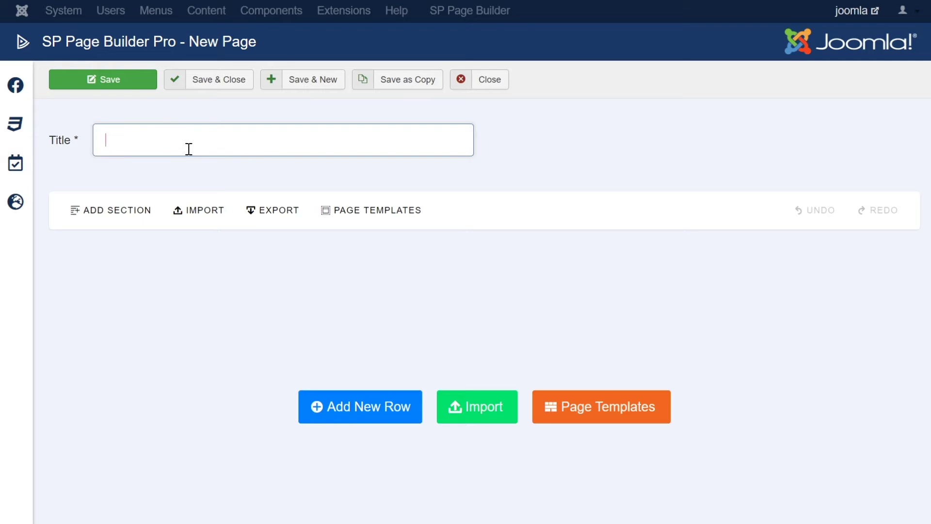
text(My First Page)
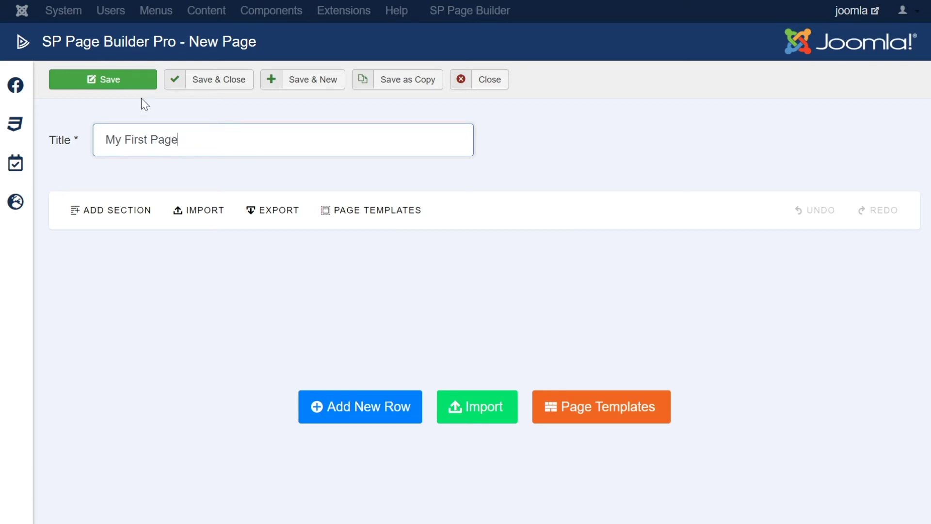
click(113, 85)
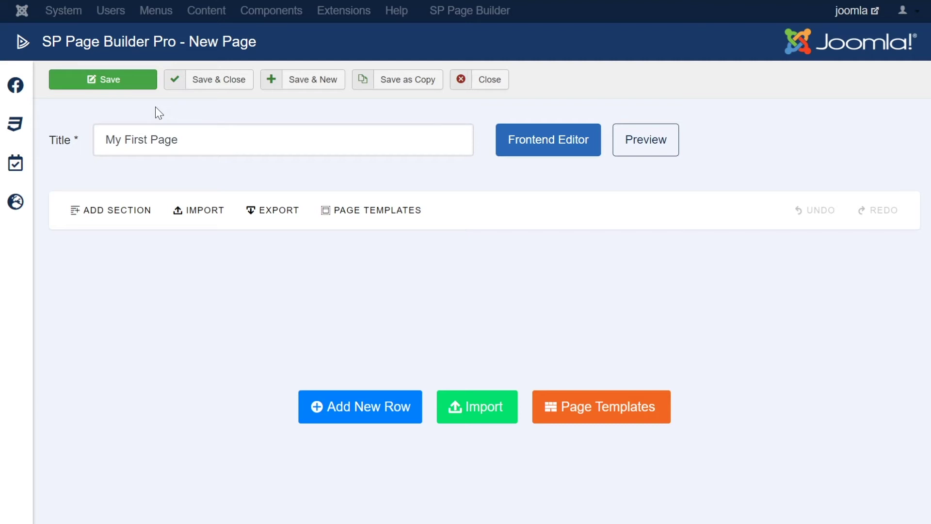
click(216, 78)
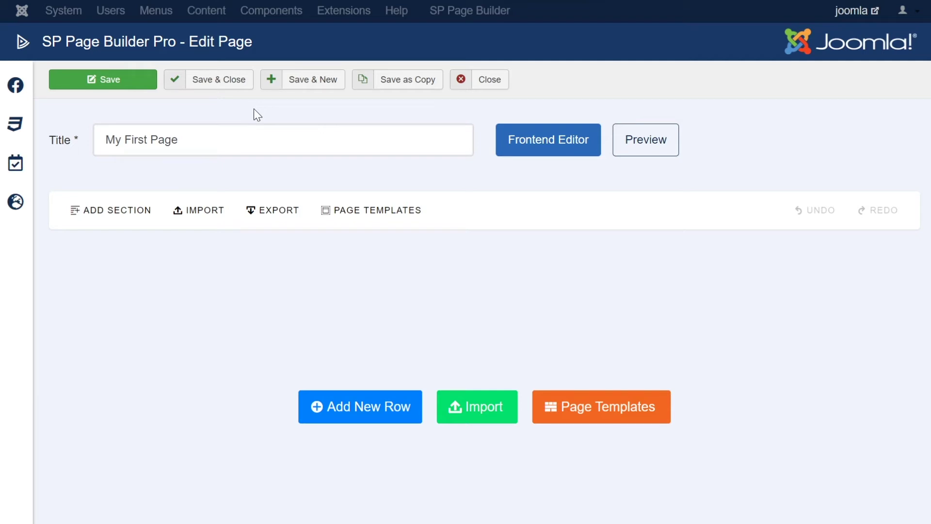
- Use Save & New to create and save a second page titled 'New Page'
click(313, 81)
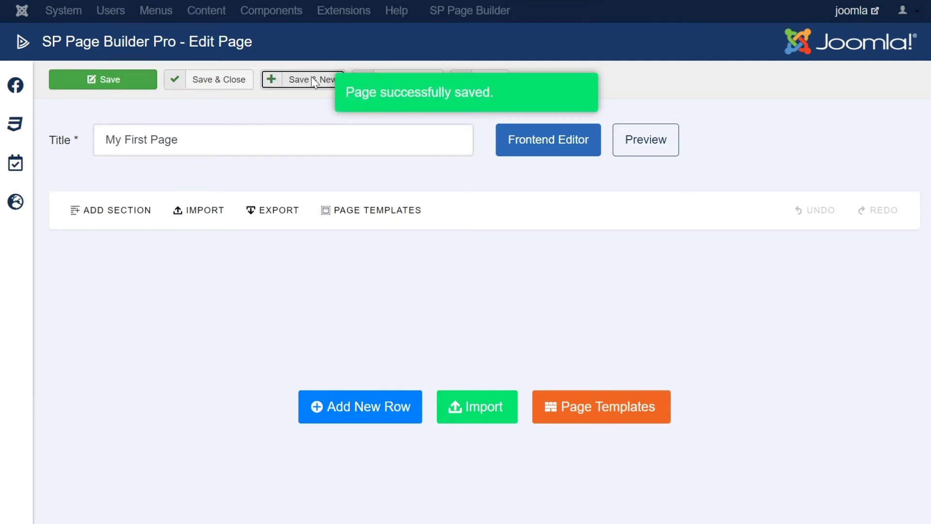
click(283, 147)
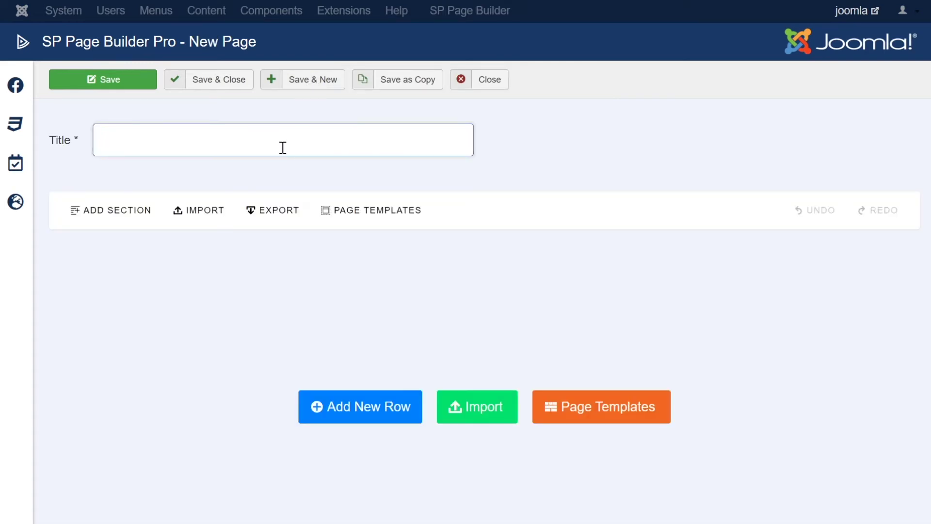
text(New Page)
click(217, 79)
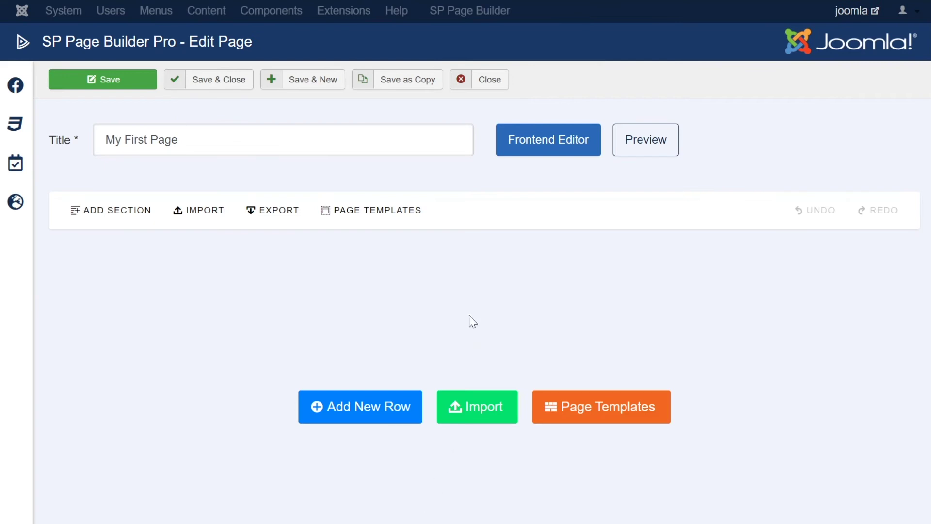
click(413, 82)
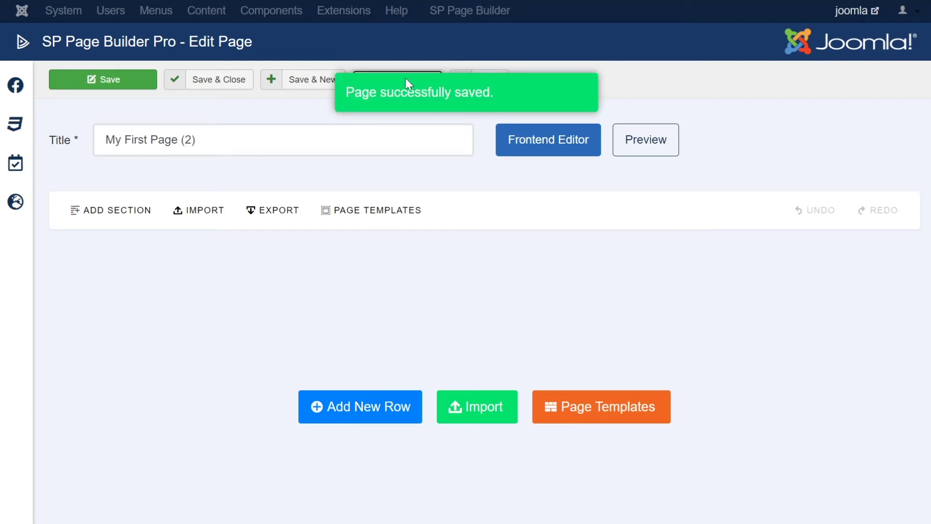
- Rename the copied page to 'Duplicate Page' and save it, returning to the Pages list
drag(197, 140, 62, 129)
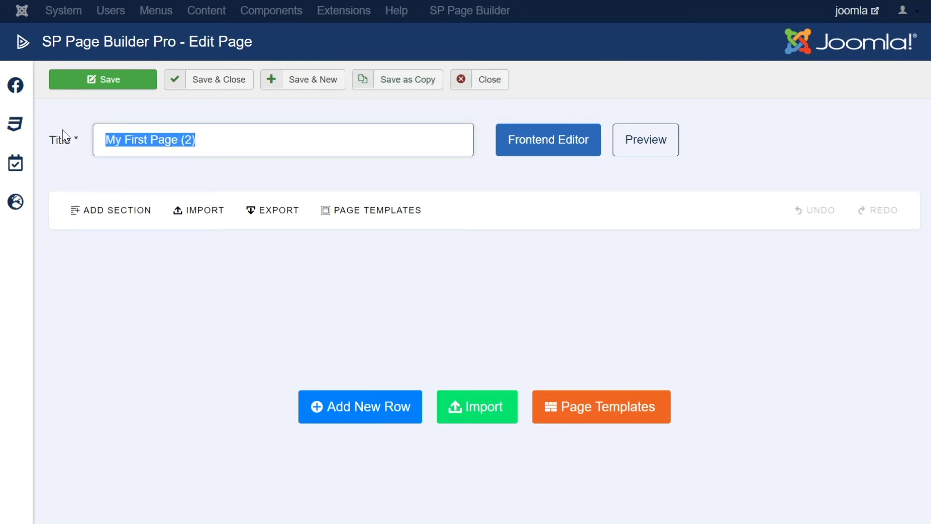
text(D)
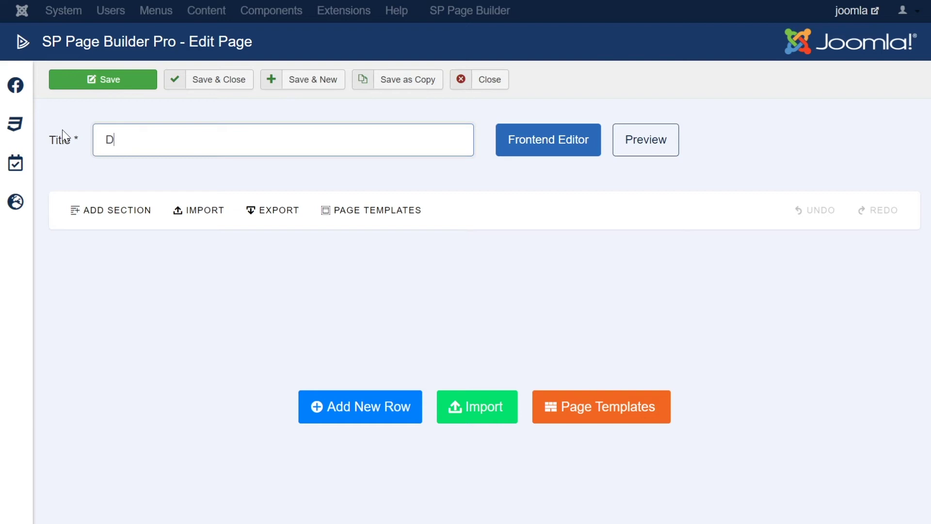
text(uplicate Page)
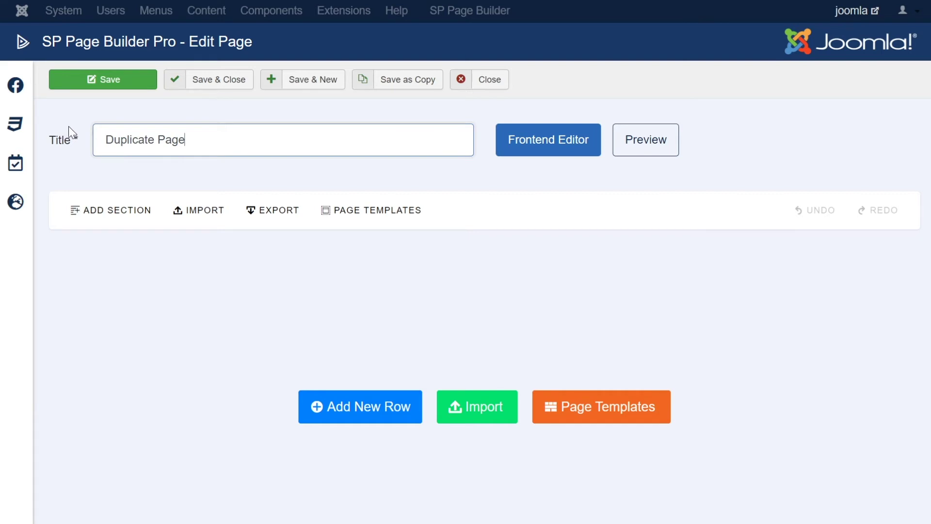
click(206, 82)
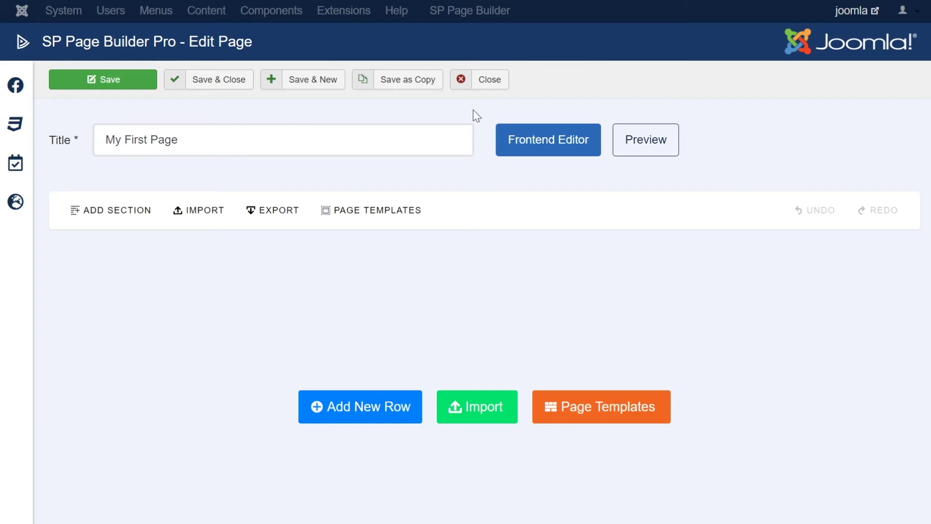
click(483, 84)
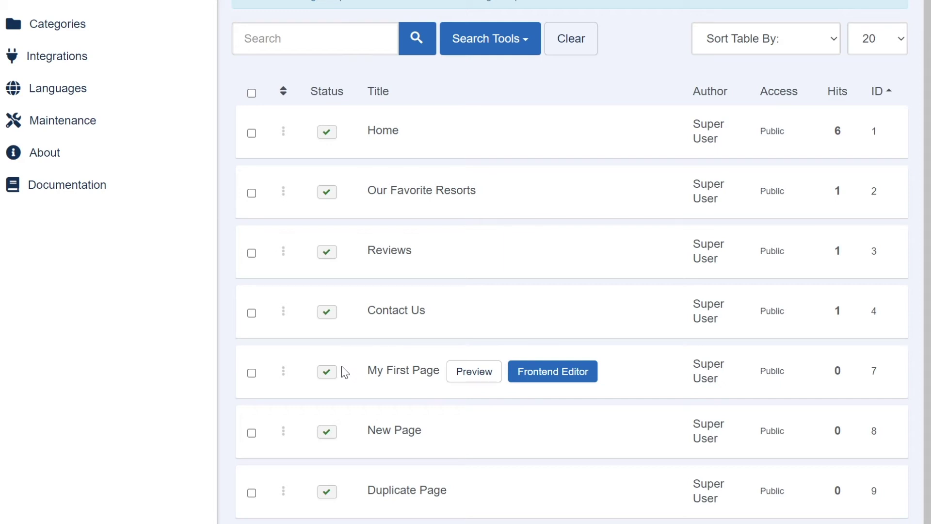
- Unpublish My First Page, open it in the editor, then republish it
click(331, 378)
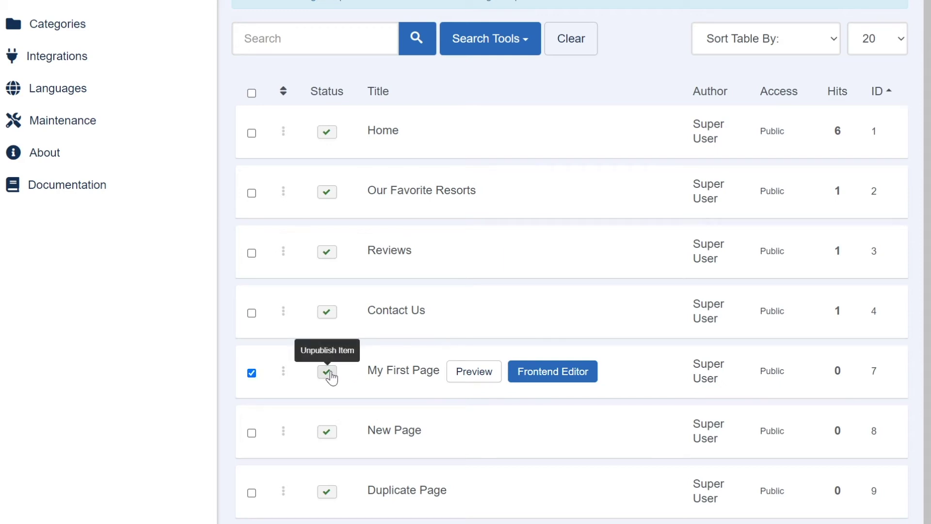
mouse_move(333, 378)
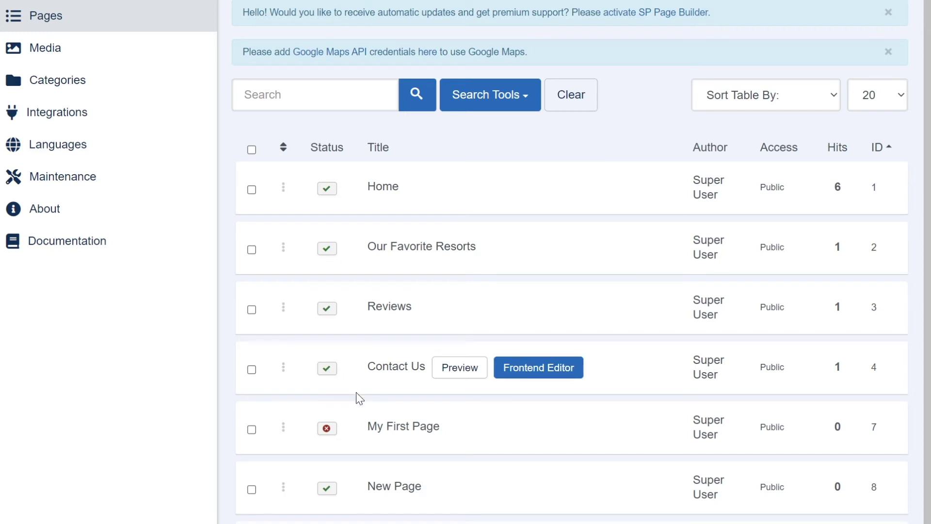
click(382, 430)
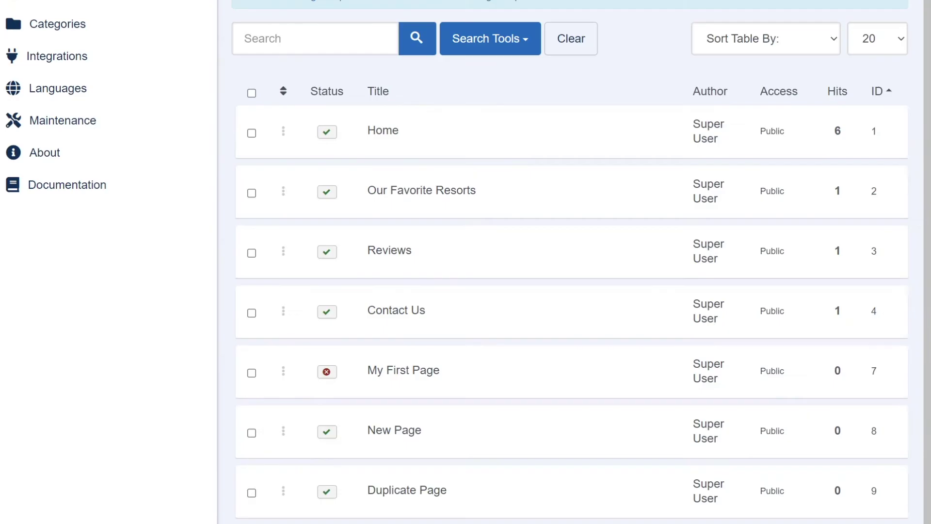
mouse_move(424, 368)
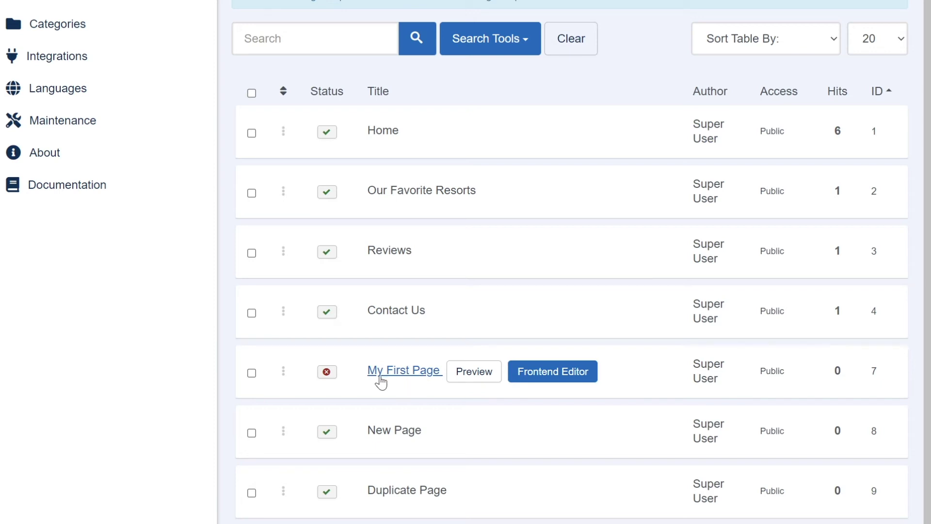
click(327, 377)
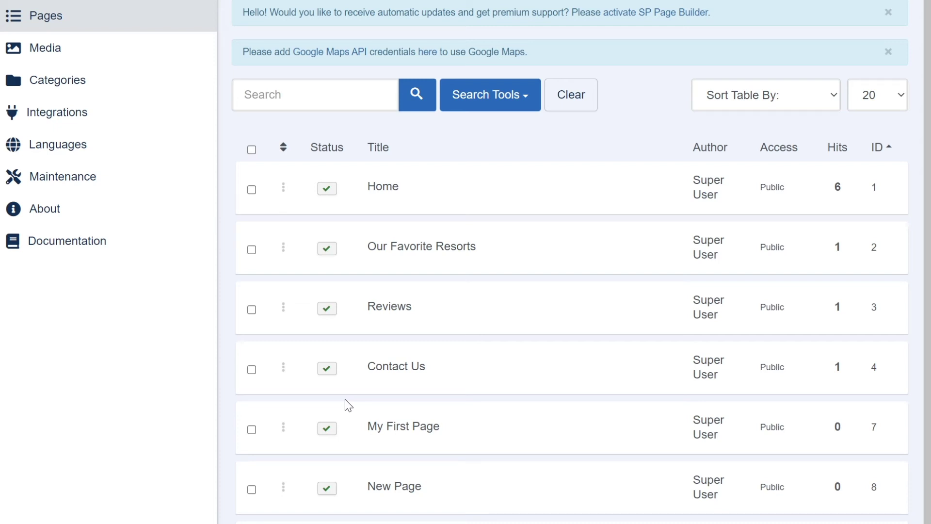
click(251, 431)
- Move the selected My First Page to the trash
scroll(248, 438, up, 4)
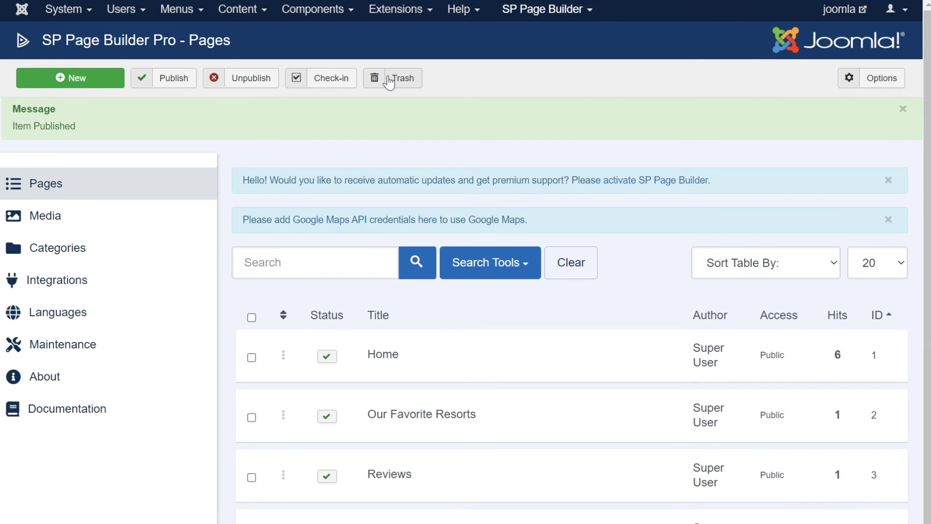
click(389, 83)
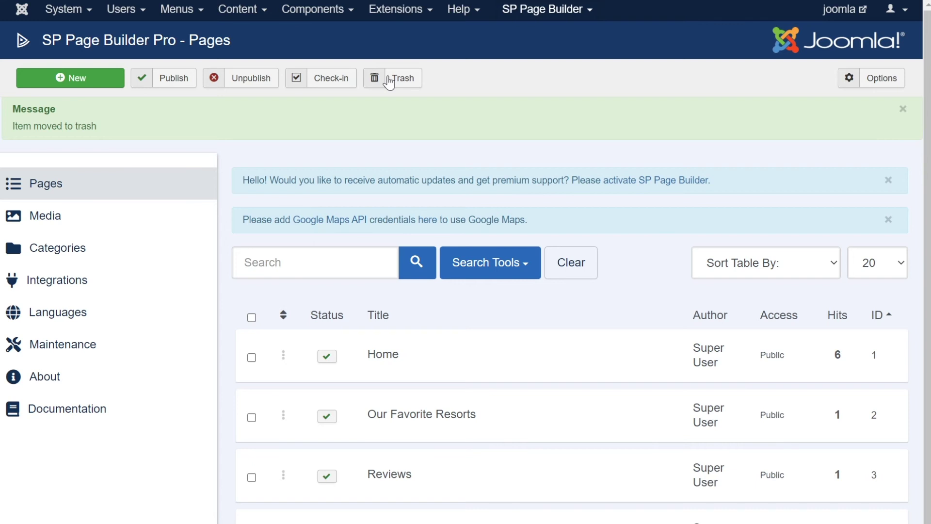
- Filter the Pages list by Trashed status and republish My First Page from it
click(498, 275)
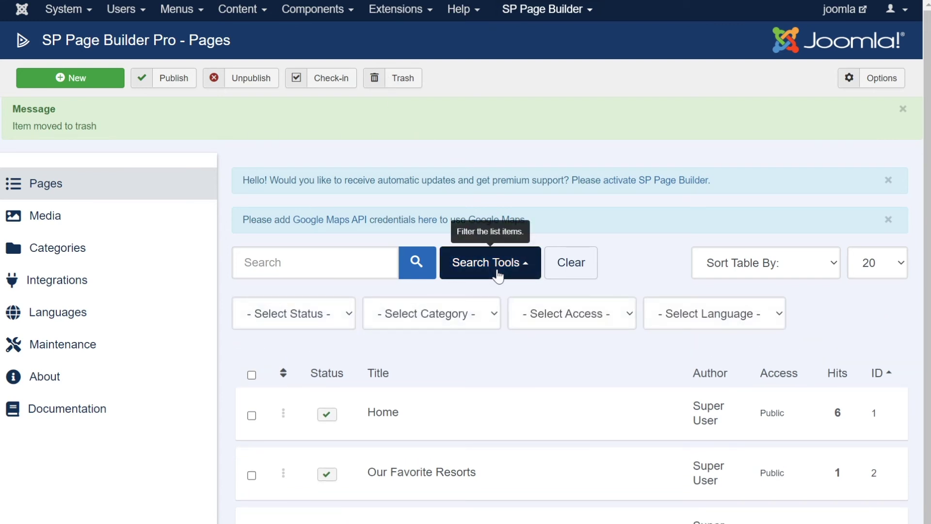
click(335, 320)
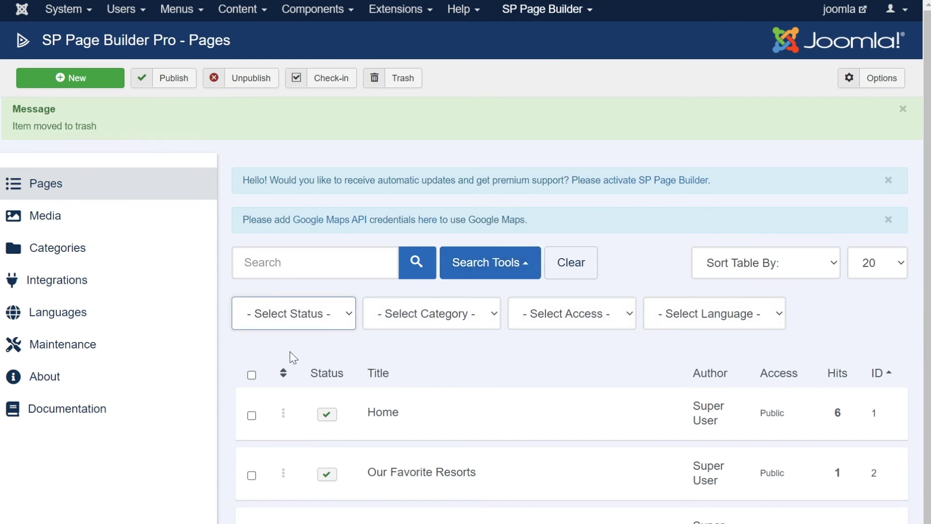
click(292, 357)
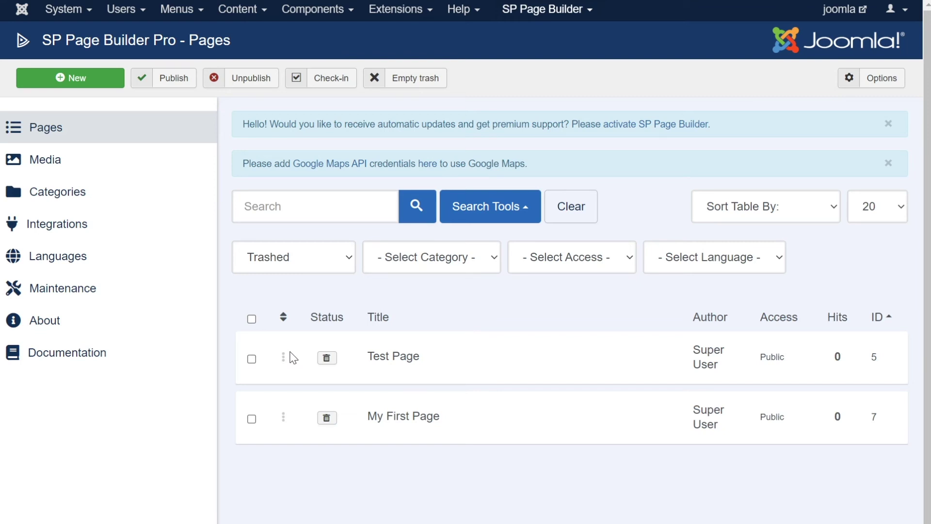
mouse_move(292, 358)
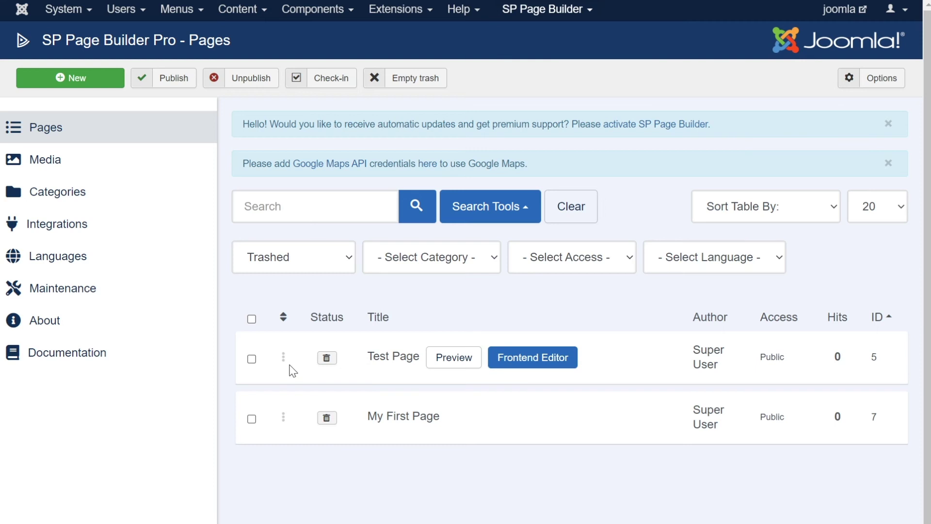
click(327, 420)
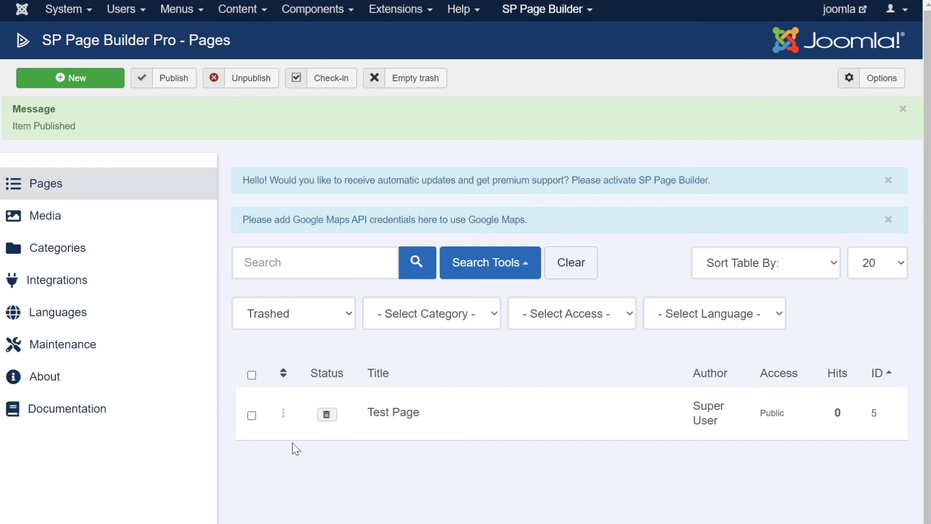
- Permanently delete the trashed Test Page, then clear the Trashed status filter
mouse_move(287, 440)
click(252, 415)
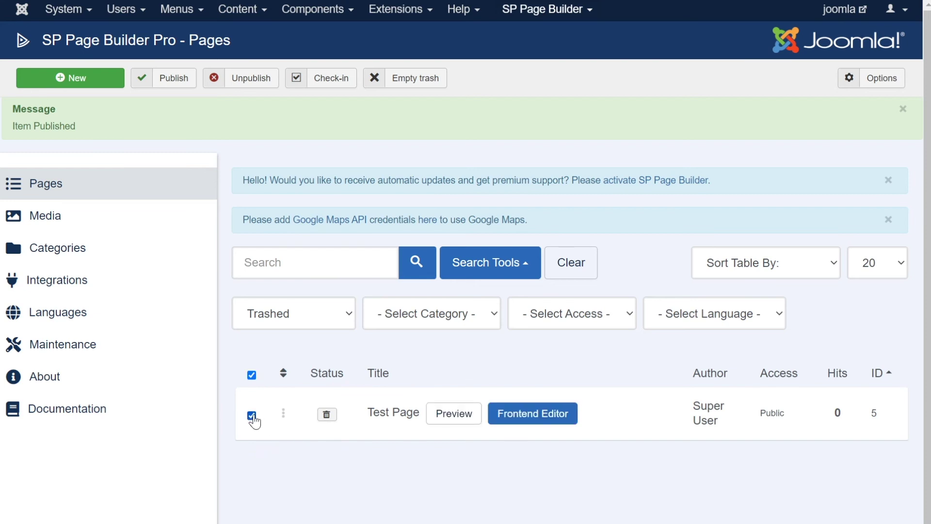
click(408, 83)
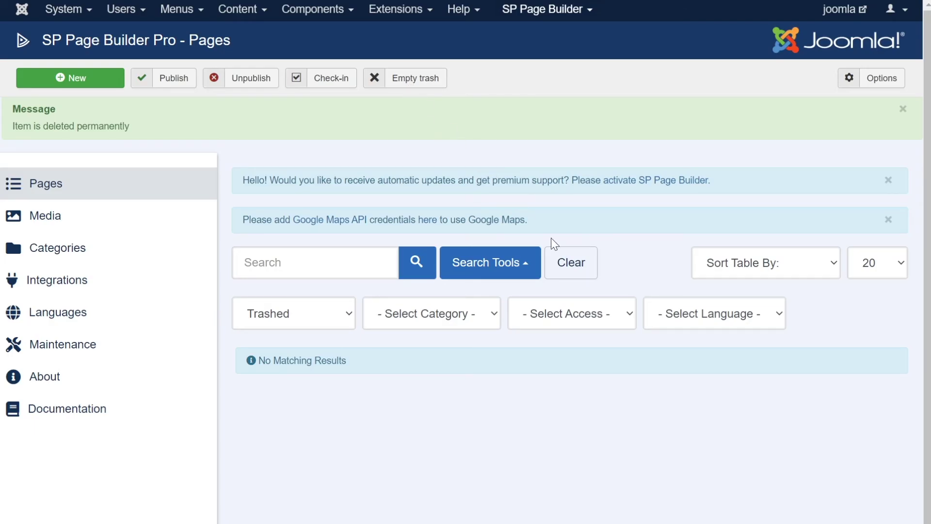
click(566, 262)
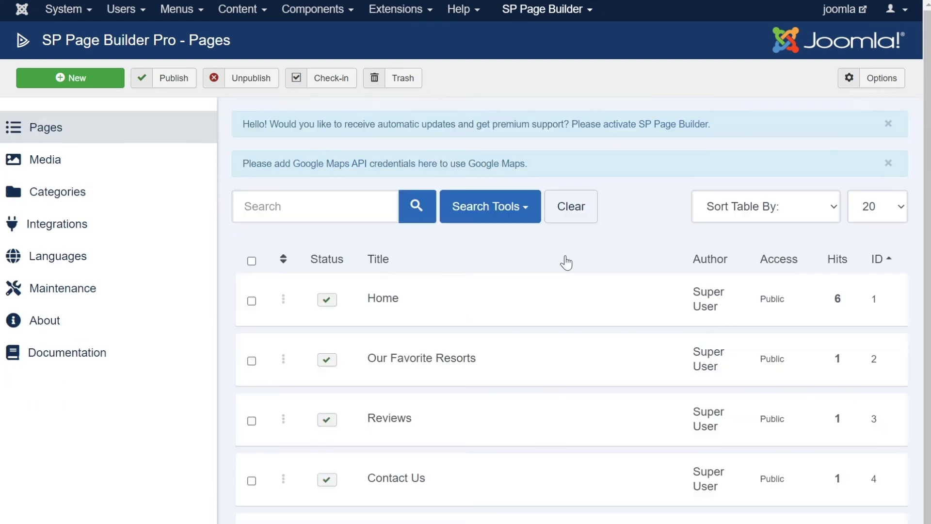
- Review the unfiltered Pages list with Home, Our Favorite Resorts, Reviews and Contact Us published
mouse_move(437, 298)
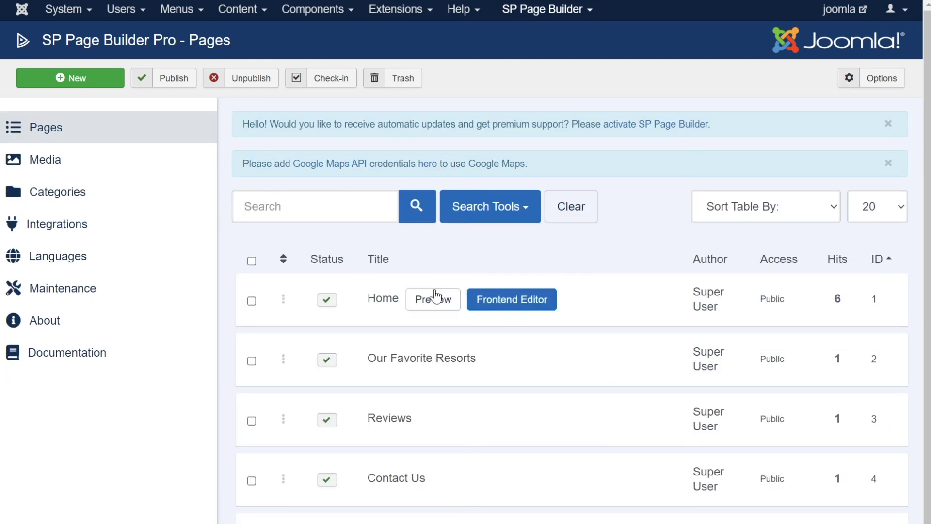